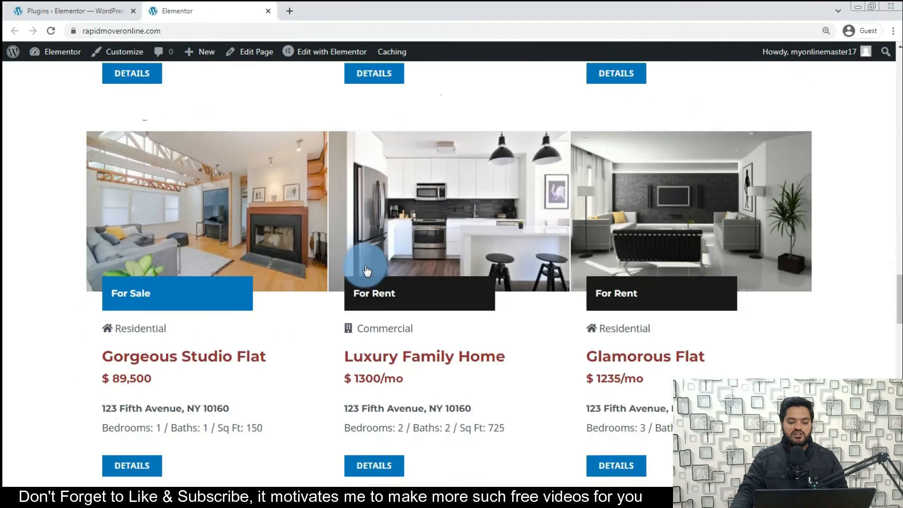
# Step: Look through the rest of the website's home page and copy its address, rapidmoveronline.com
pyautogui.scroll(-7, 404, 269)
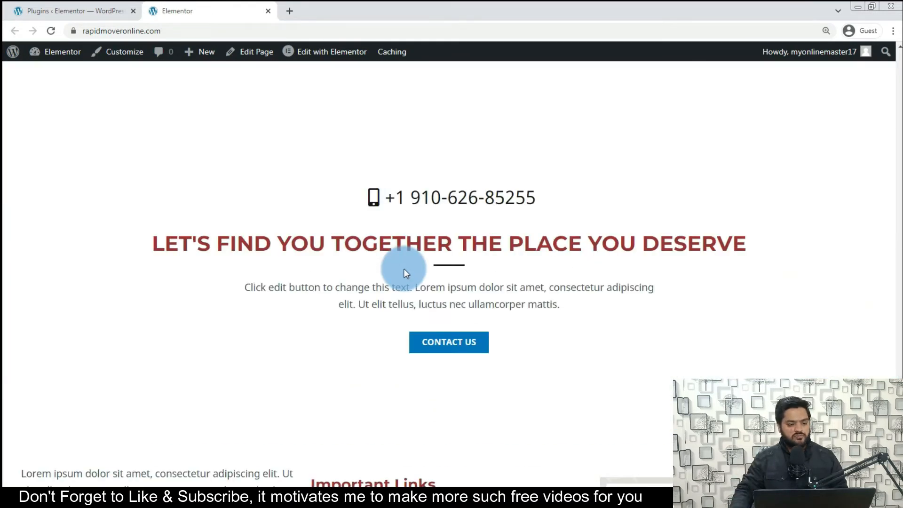
pyautogui.click(153, 35)
pyautogui.rightClick(154, 37)
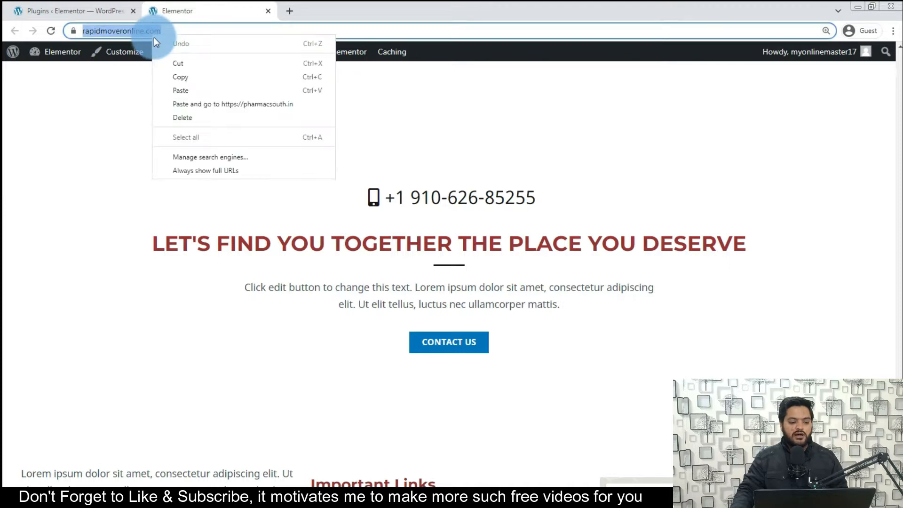
pyautogui.click(183, 82)
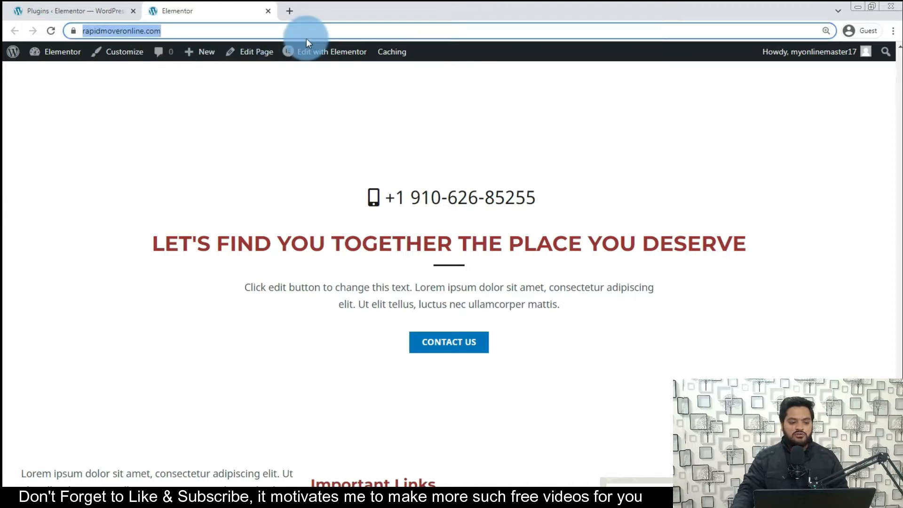
# Step: Load google.com in a new browser tab, search for gtmetrix and open the GTmetrix website from the results
pyautogui.click(288, 10)
pyautogui.write('google.com')
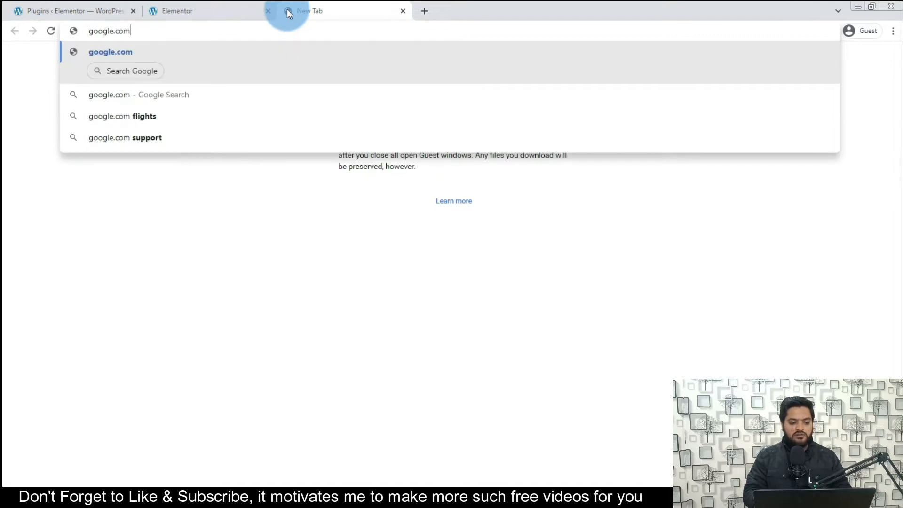
pyautogui.press('Return')
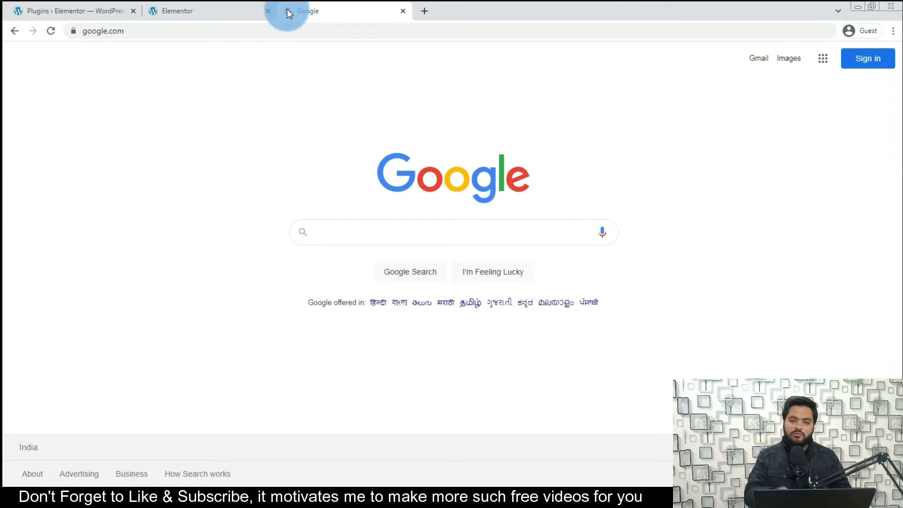
pyautogui.write('gtm')
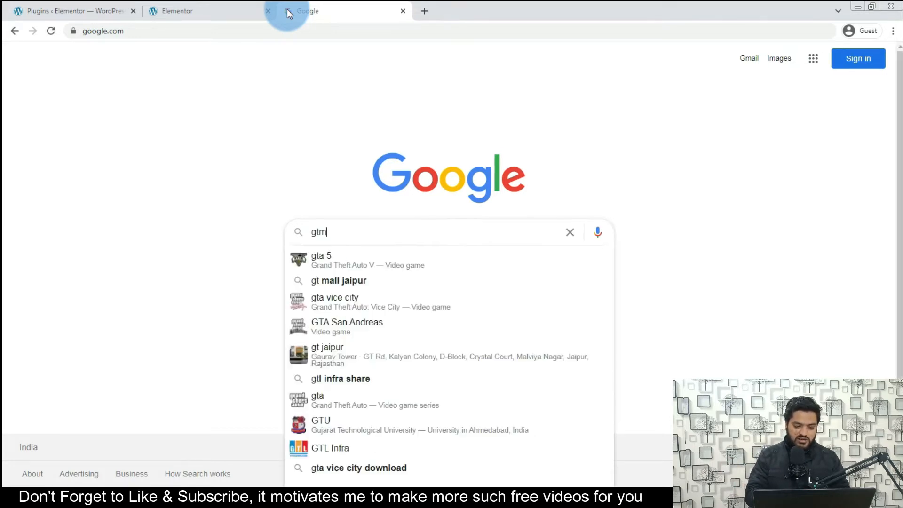
pyautogui.press('Down')
pyautogui.press('Return')
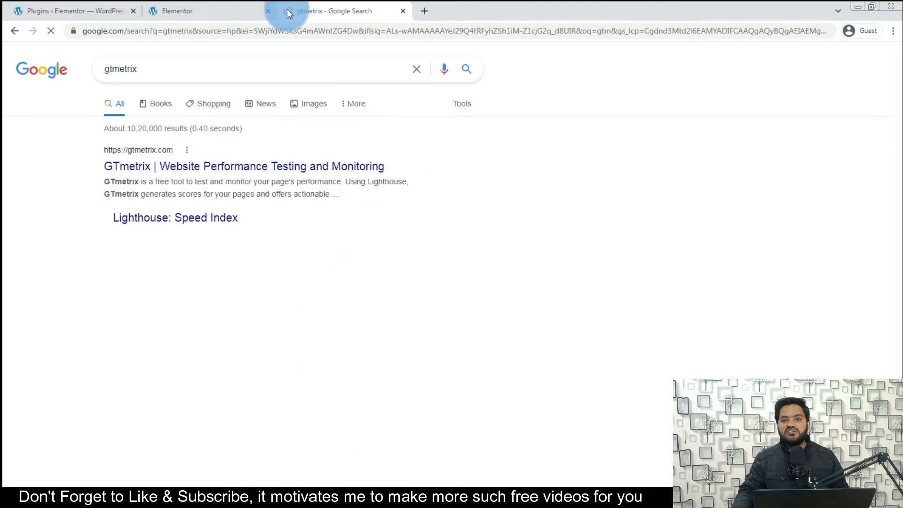
pyautogui.click(210, 165)
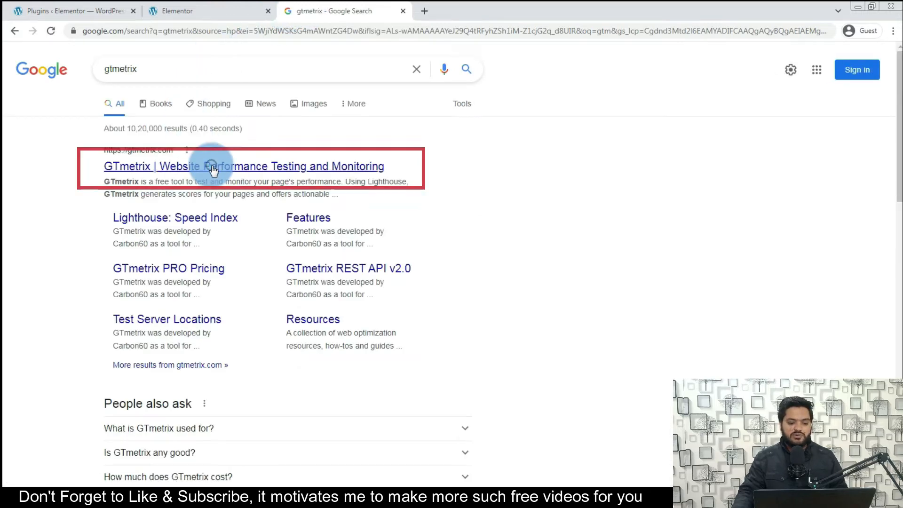
pyautogui.rightClick(298, 275)
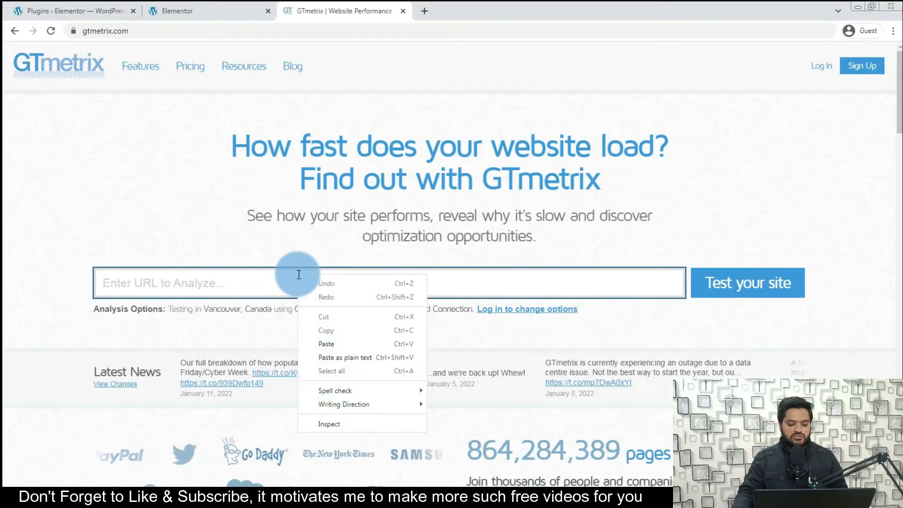
pyautogui.click(318, 340)
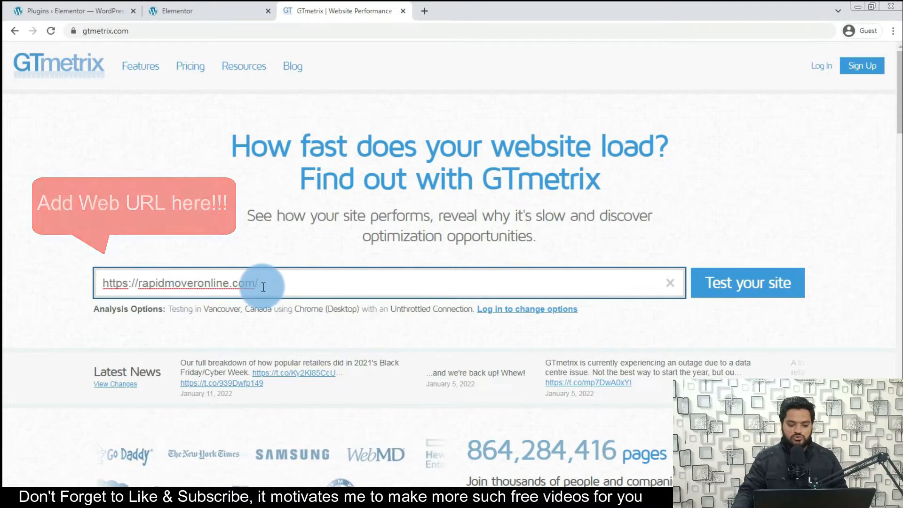
pyautogui.click(715, 291)
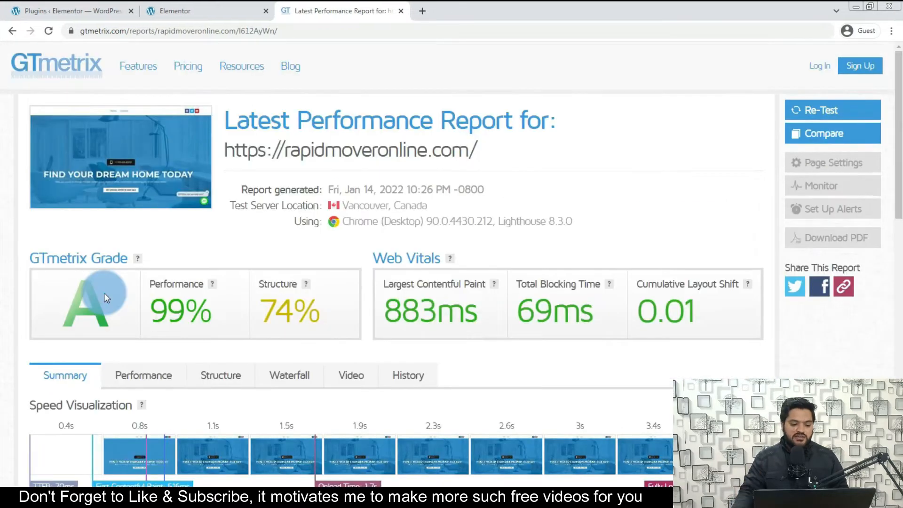
# Step: Examine the performance report's grade, speed visualization, fully loaded time, top issues and total page size
pyautogui.scroll(-1, 202, 304)
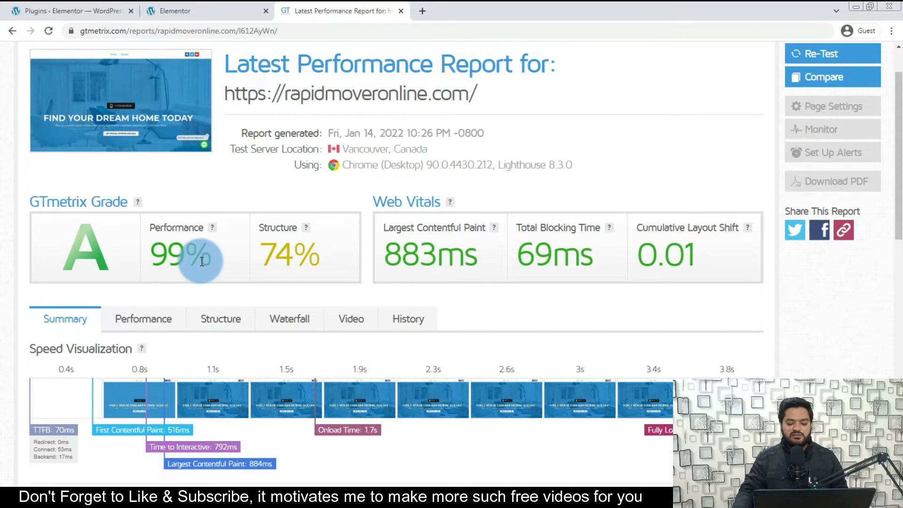
pyautogui.scroll(-2, 202, 261)
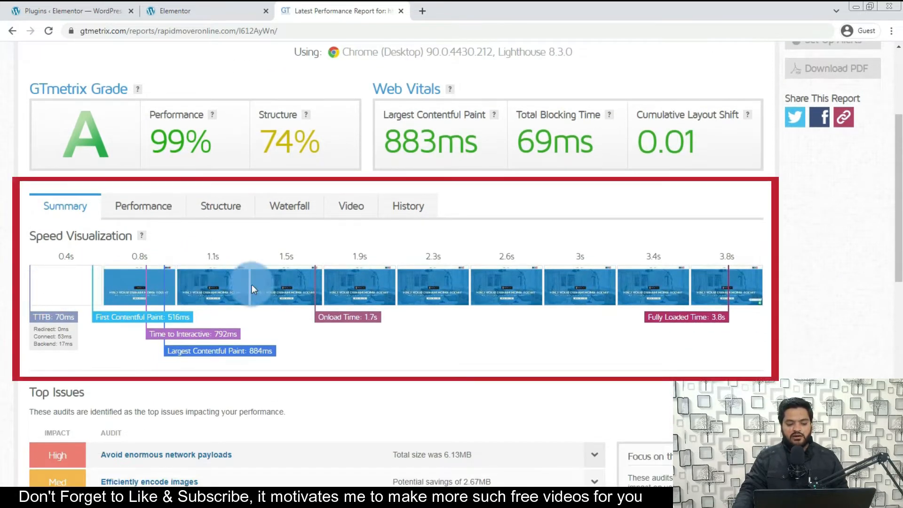
pyautogui.moveTo(646, 319); pyautogui.dragTo(724, 318)
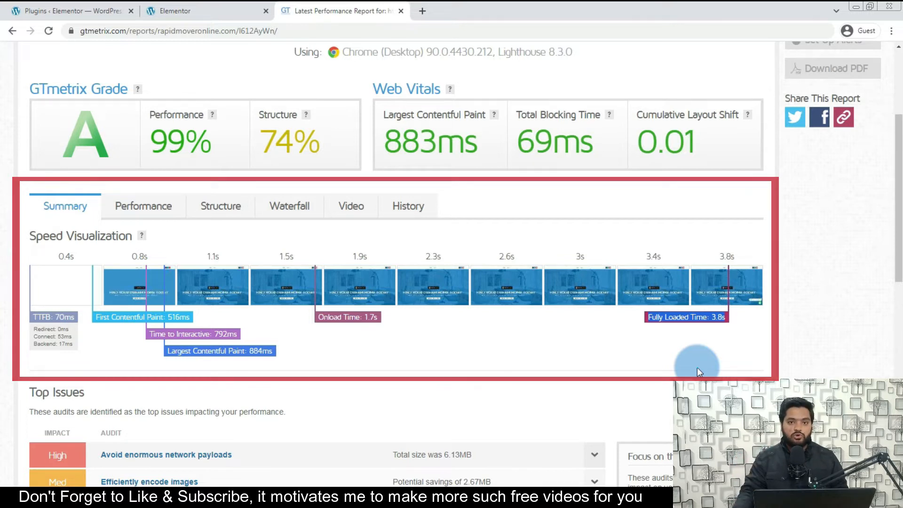
pyautogui.scroll(-5, 606, 368)
pyautogui.scroll(-3, 606, 368)
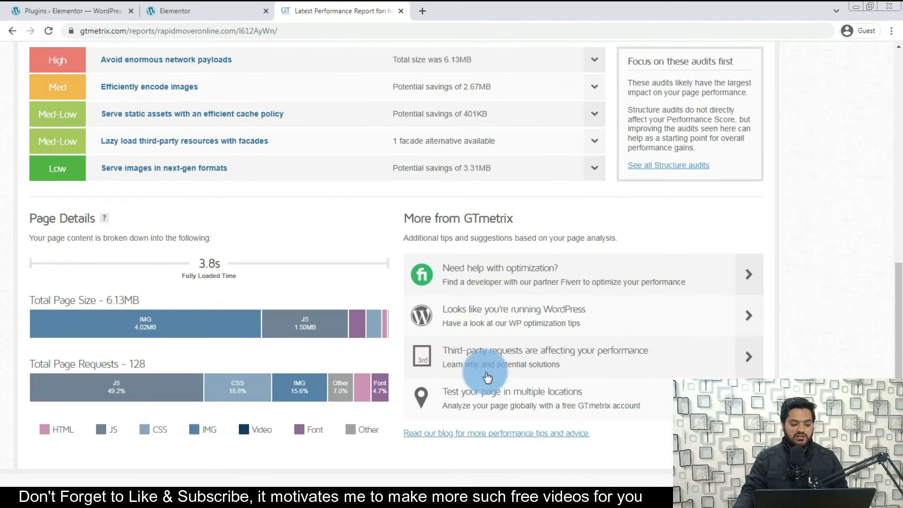
pyautogui.moveTo(141, 329)
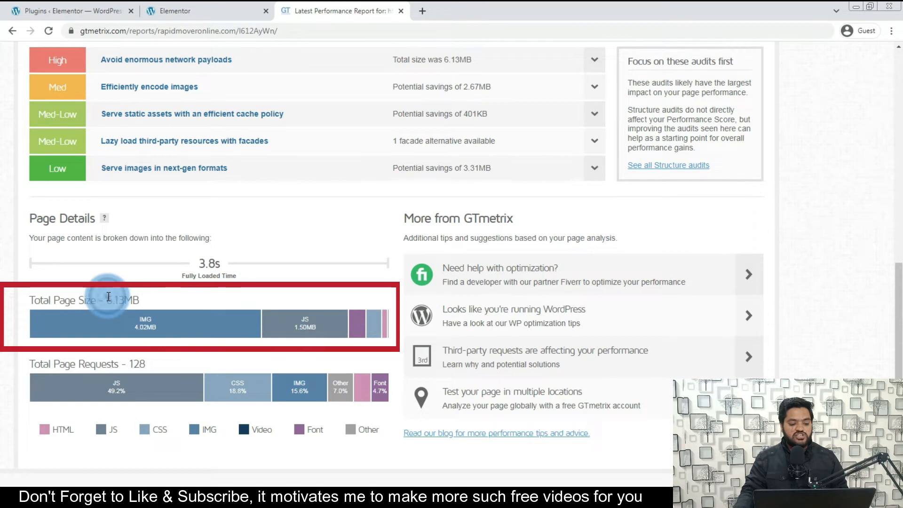
pyautogui.moveTo(107, 300); pyautogui.dragTo(140, 300)
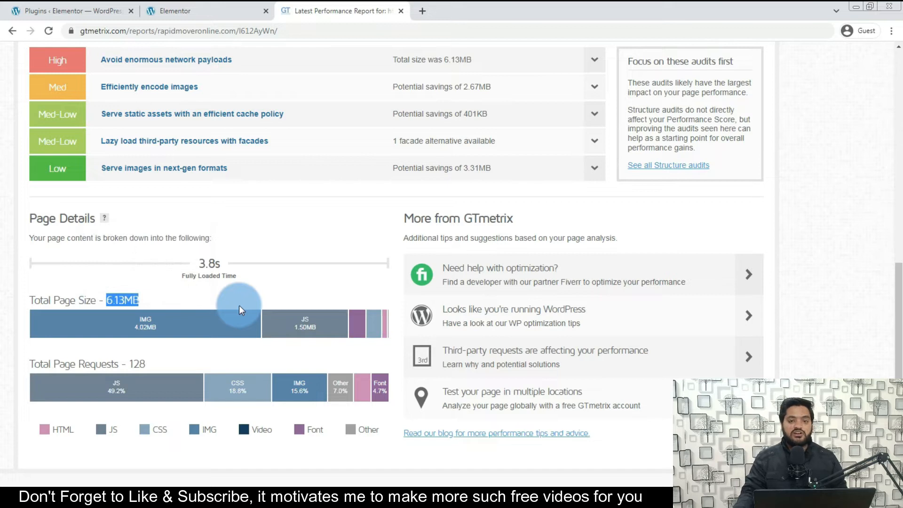
pyautogui.scroll(12, 239, 306)
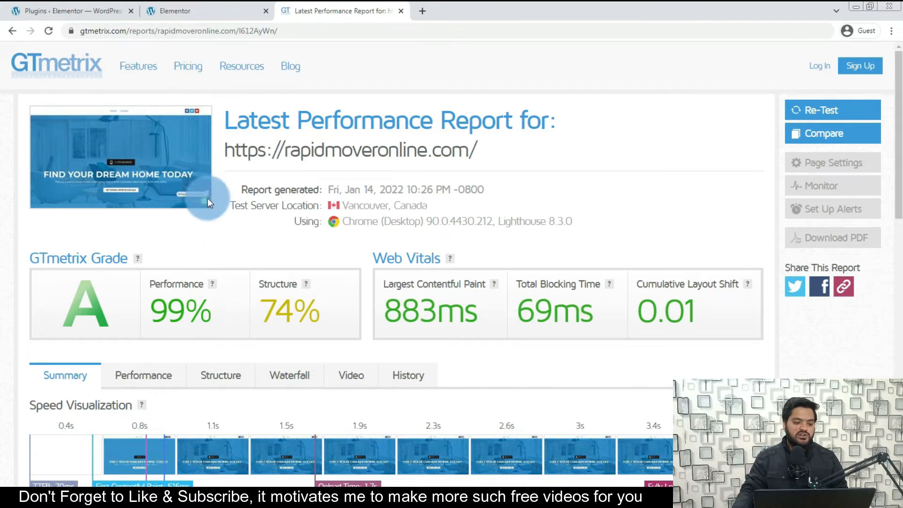
# Step: Return to the WordPress plugins page and search for the new plugin "a3 lazy load"
pyautogui.click(64, 11)
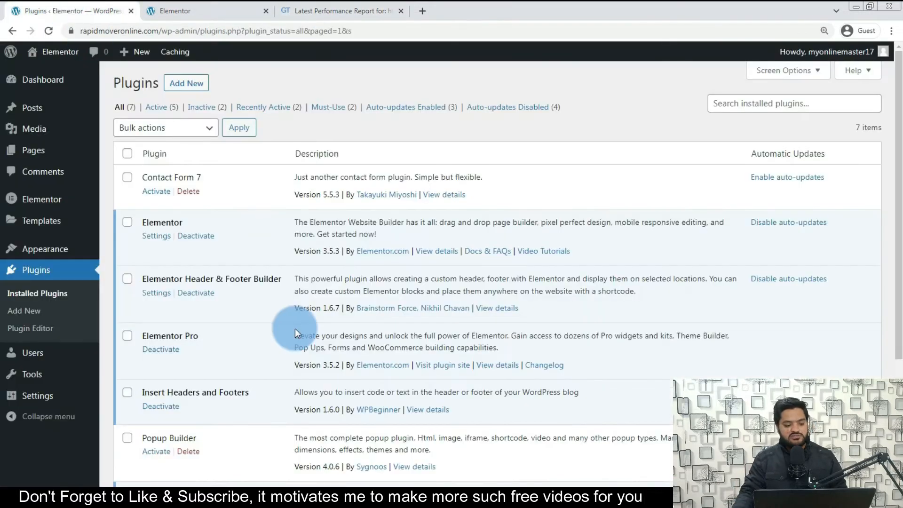
pyautogui.click(27, 319)
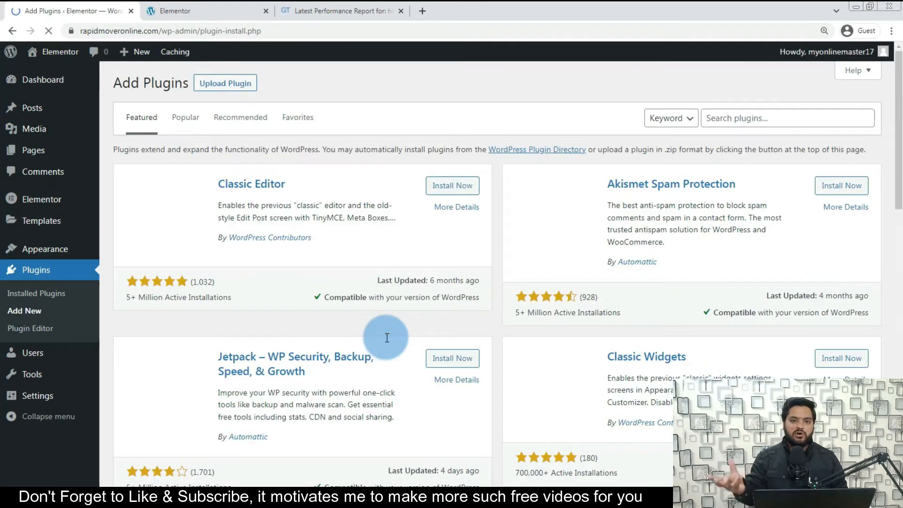
pyautogui.click(739, 124)
pyautogui.write('a3 loazy')
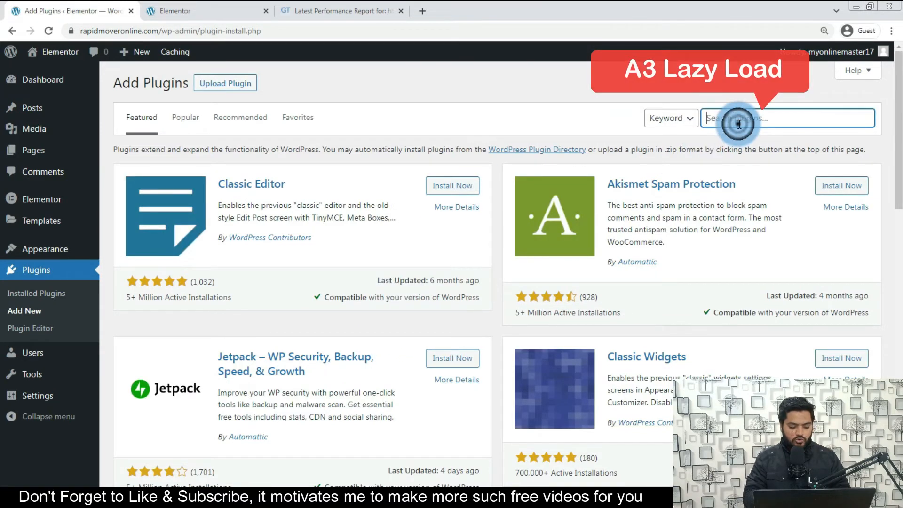
pyautogui.press('BackSpace')
pyautogui.press('BackSpace')
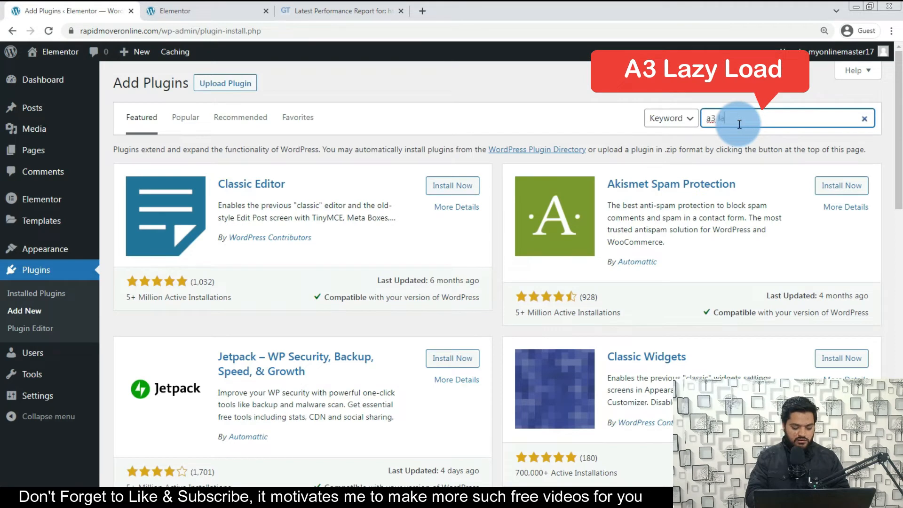
pyautogui.write('load')
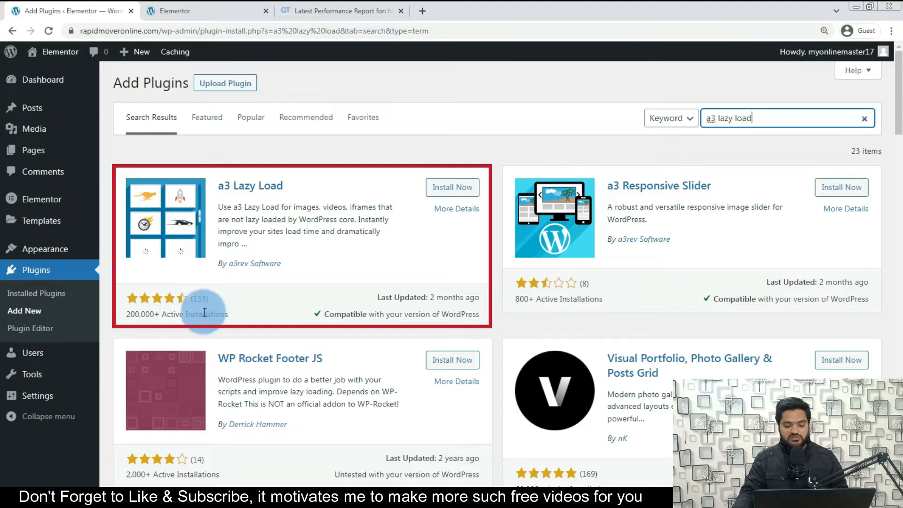
# Step: Install and activate the a3 Lazy Load plugin
pyautogui.click(441, 188)
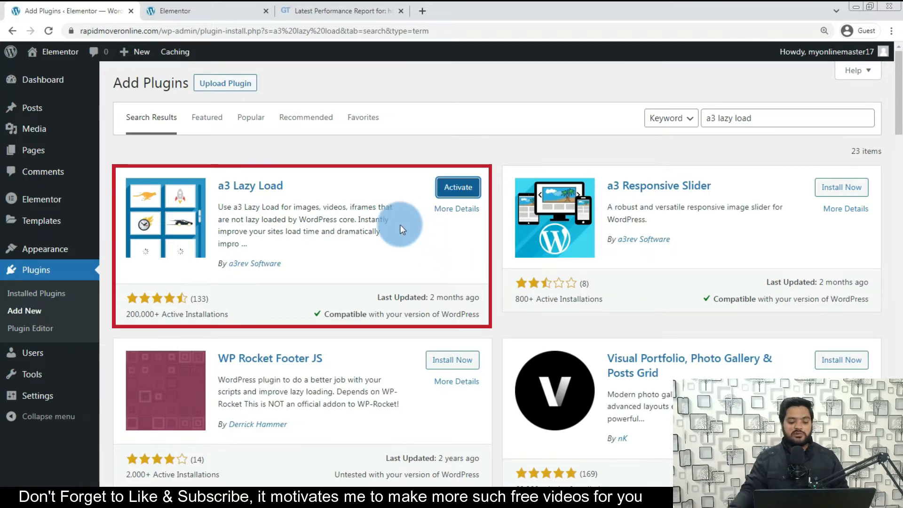
pyautogui.click(457, 188)
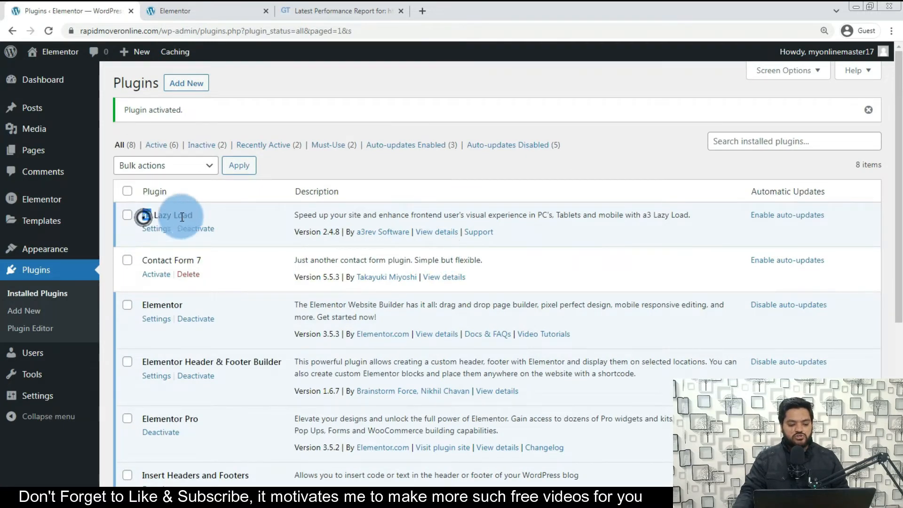
# Step: Open the a3 Lazy Load settings and make sure Enable Lazy Load is on under Lazy Load Activation
pyautogui.click(158, 230)
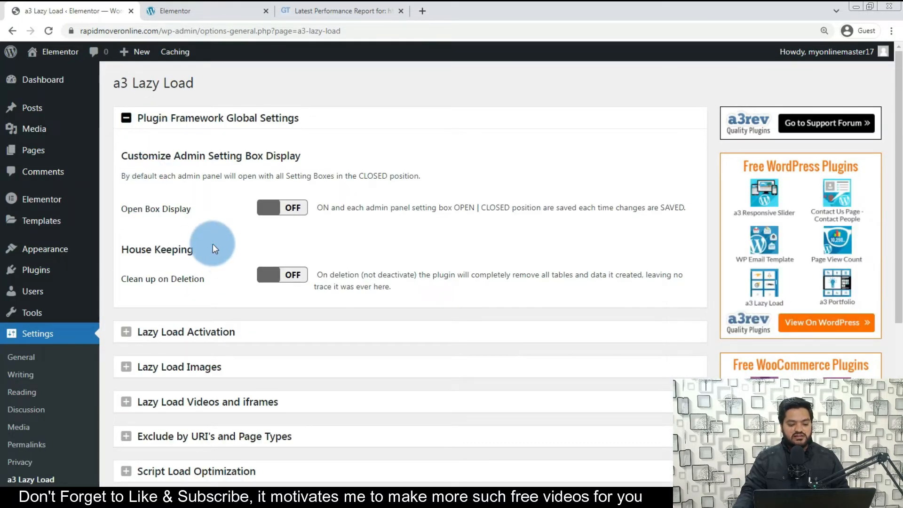
pyautogui.scroll(-1, 203, 244)
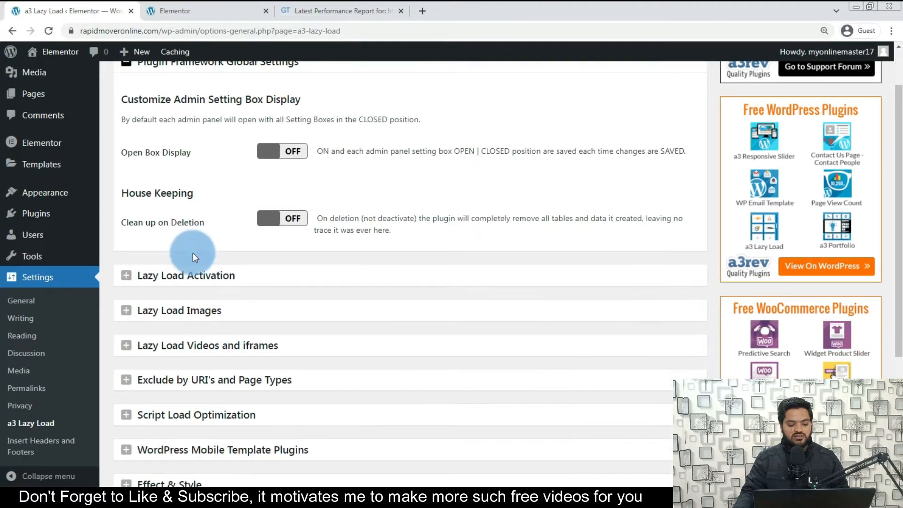
pyautogui.click(173, 279)
pyautogui.scroll(-1, 188, 279)
pyautogui.click(264, 257)
pyautogui.scroll(-1, 280, 258)
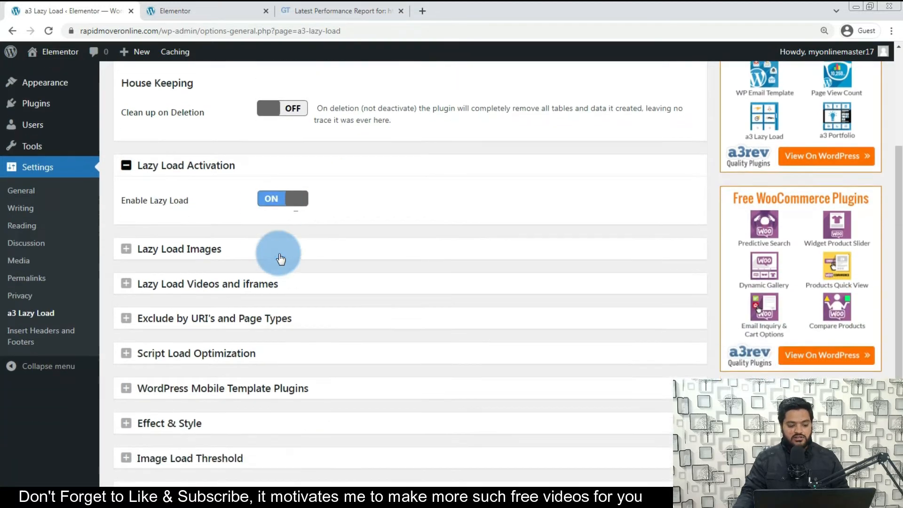
# Step: Expand the Lazy Load Images section and review its image, exclusion and horizontal scroll options
pyautogui.click(177, 249)
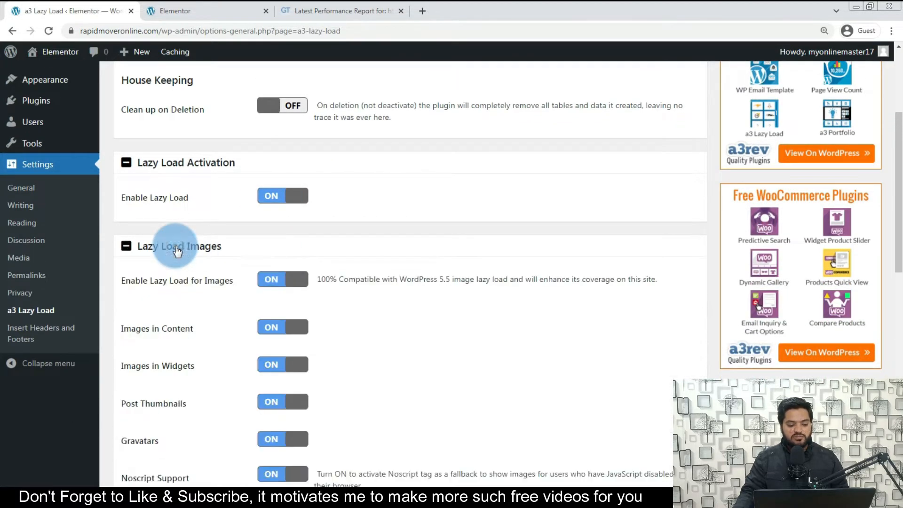
pyautogui.scroll(-2, 325, 277)
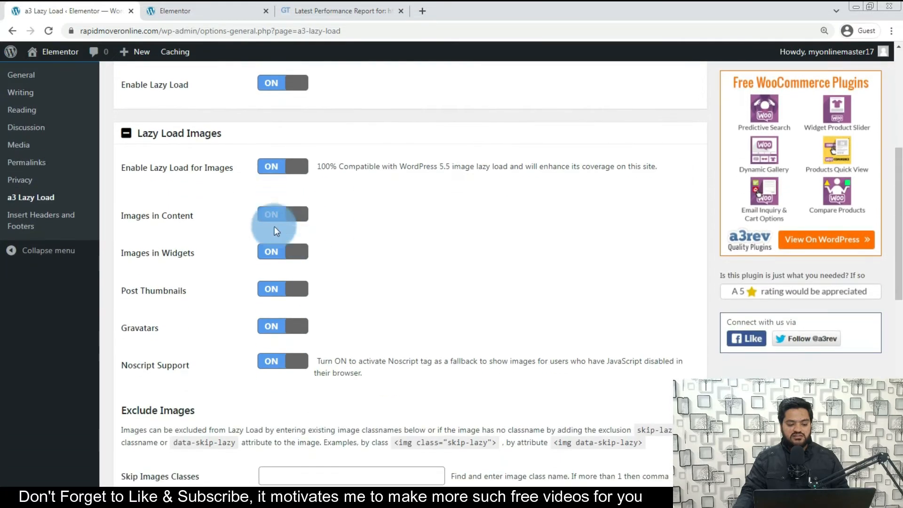
pyautogui.scroll(-4, 276, 288)
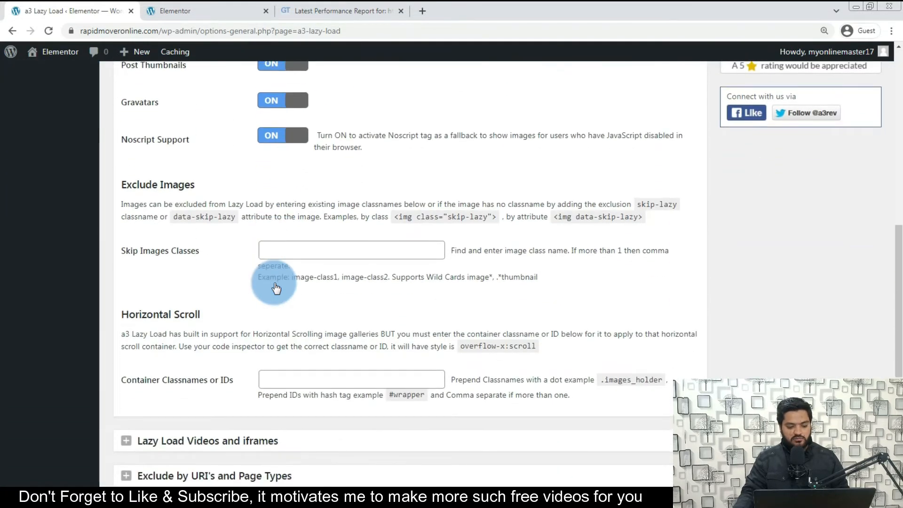
pyautogui.scroll(-3, 276, 287)
# Step: Expand the Lazy Load Videos and iframes section and the Script Load Optimization section to review their options
pyautogui.click(205, 272)
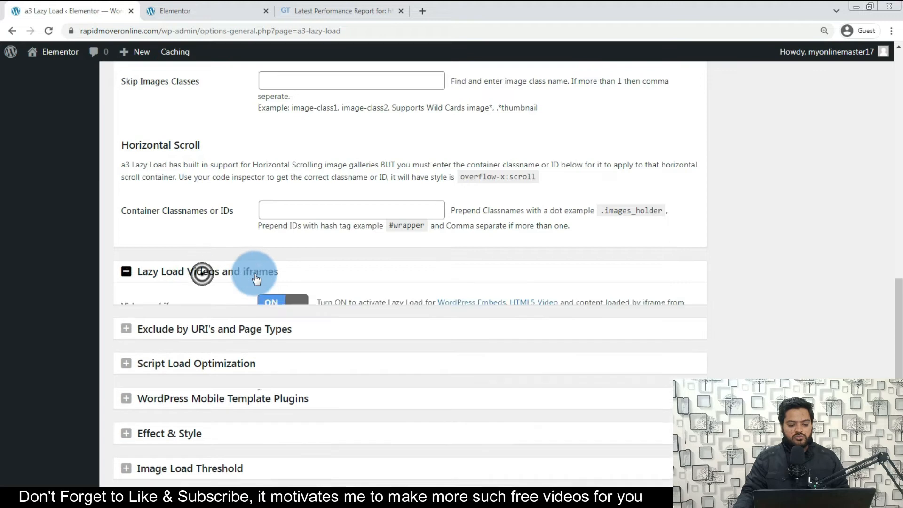
pyautogui.scroll(-4, 279, 279)
pyautogui.scroll(-2, 279, 277)
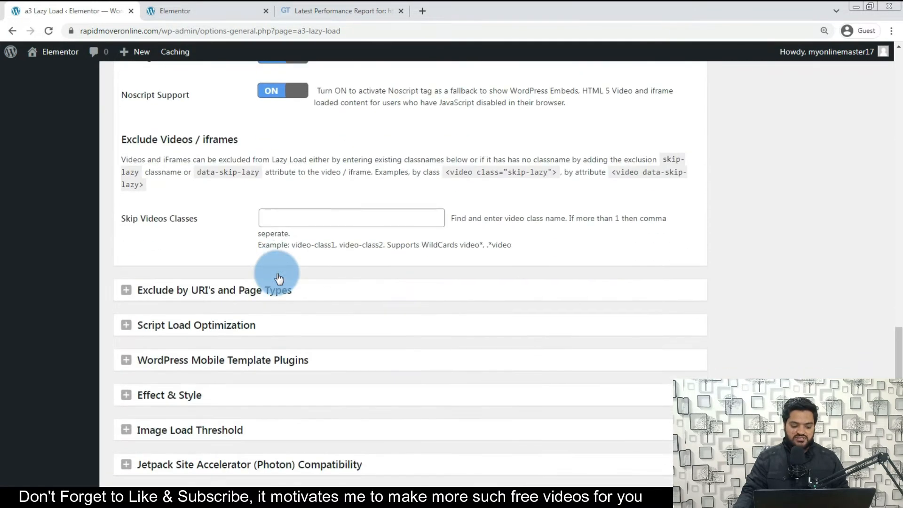
pyautogui.scroll(-1, 220, 282)
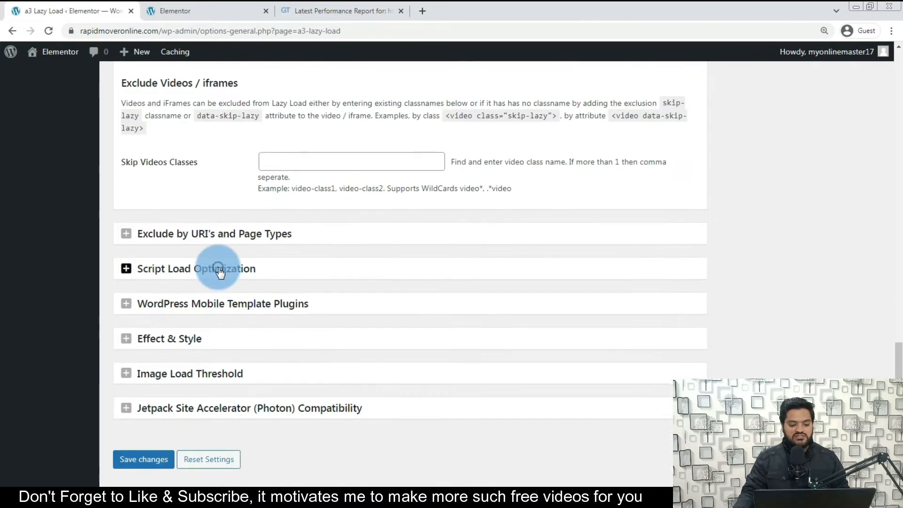
pyautogui.click(219, 270)
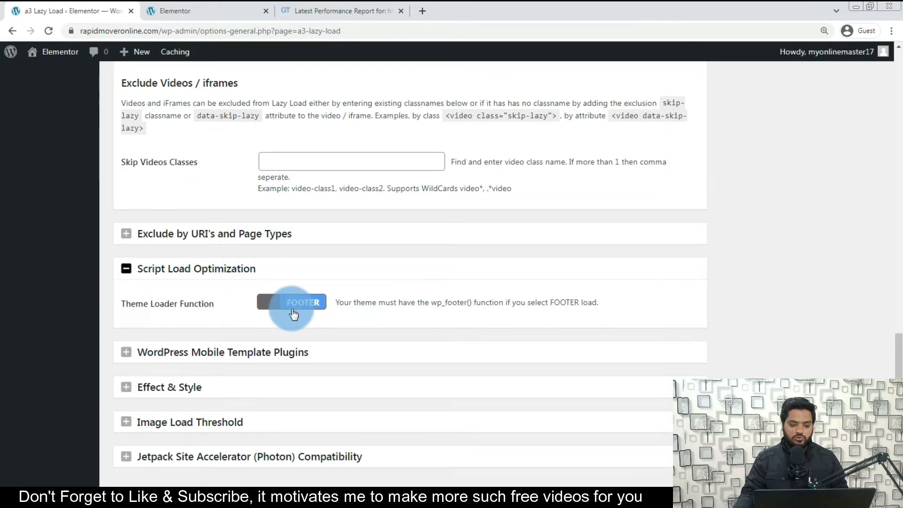
# Step: Save the a3 Lazy Load settings and purge all of the site's cache
pyautogui.scroll(-2, 293, 314)
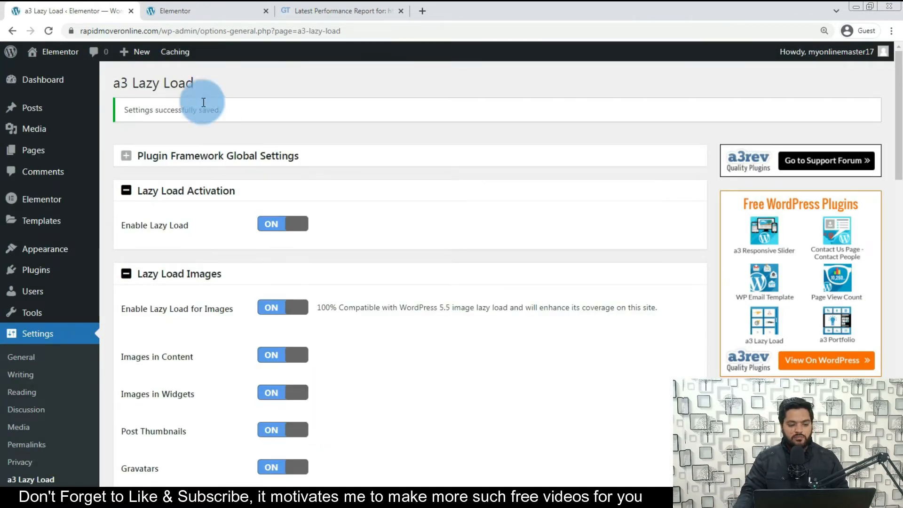
pyautogui.moveTo(125, 115); pyautogui.dragTo(258, 113)
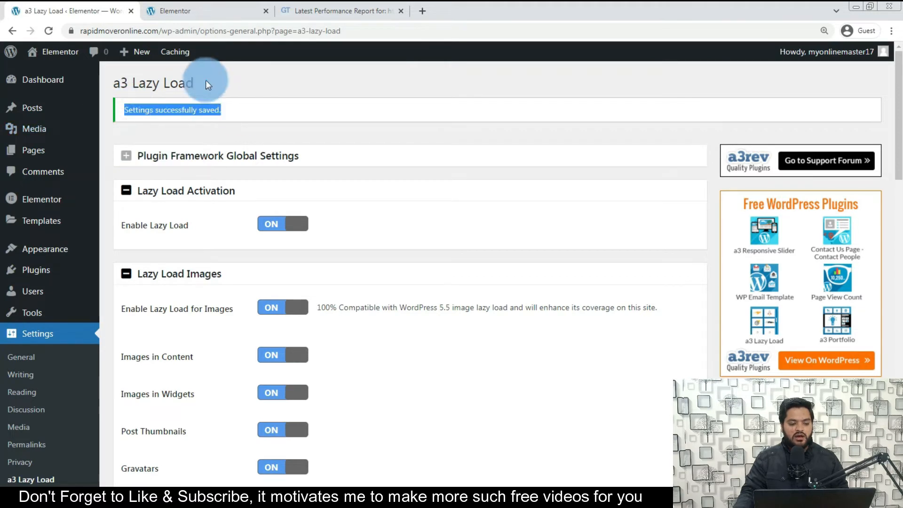
pyautogui.moveTo(182, 55)
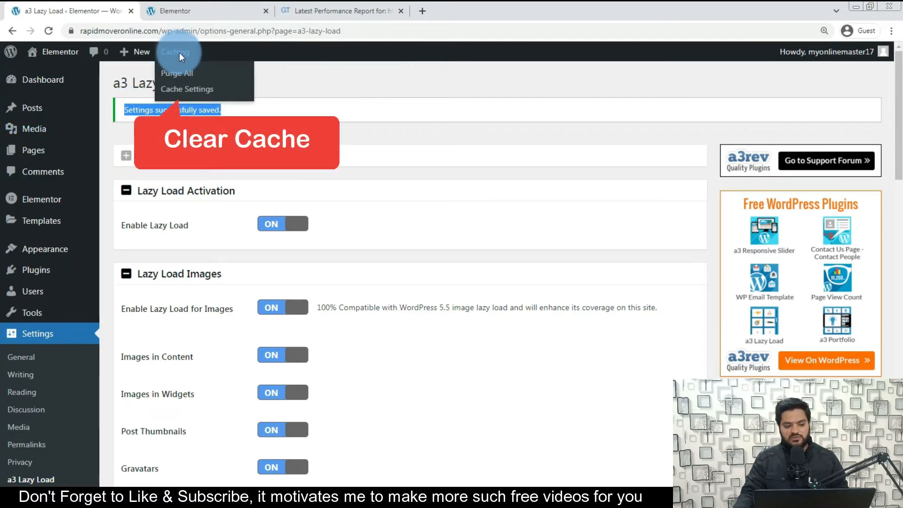
pyautogui.click(181, 75)
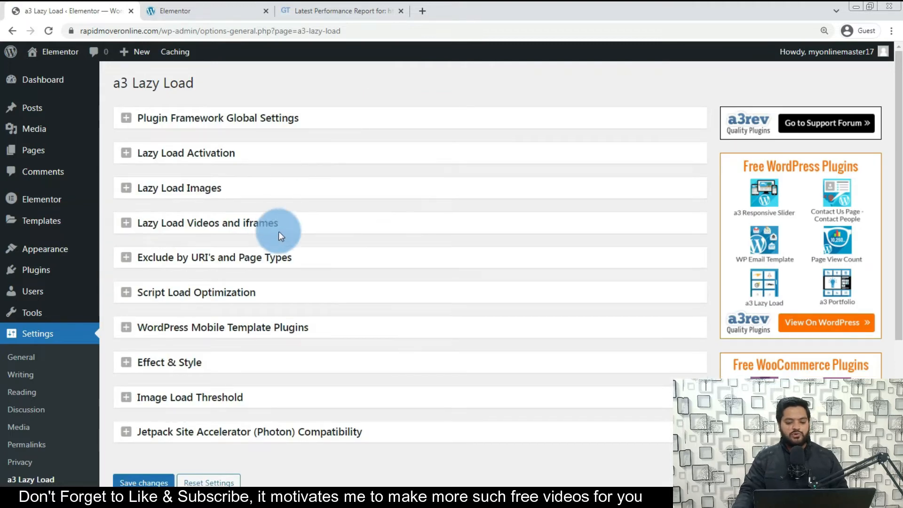
# Step: Review the GTmetrix report from before lazy loading, including its grades, speed visualization, top issues and page details
pyautogui.scroll(-5, 311, 220)
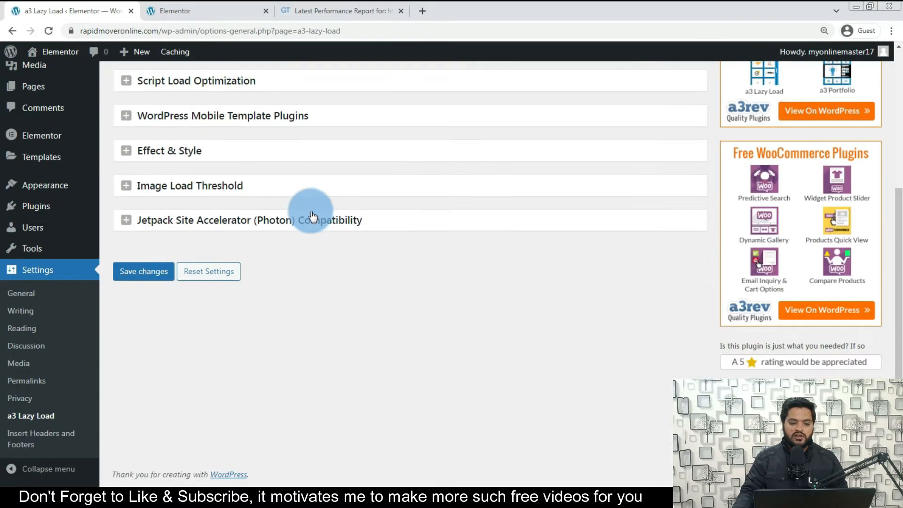
pyautogui.click(328, 9)
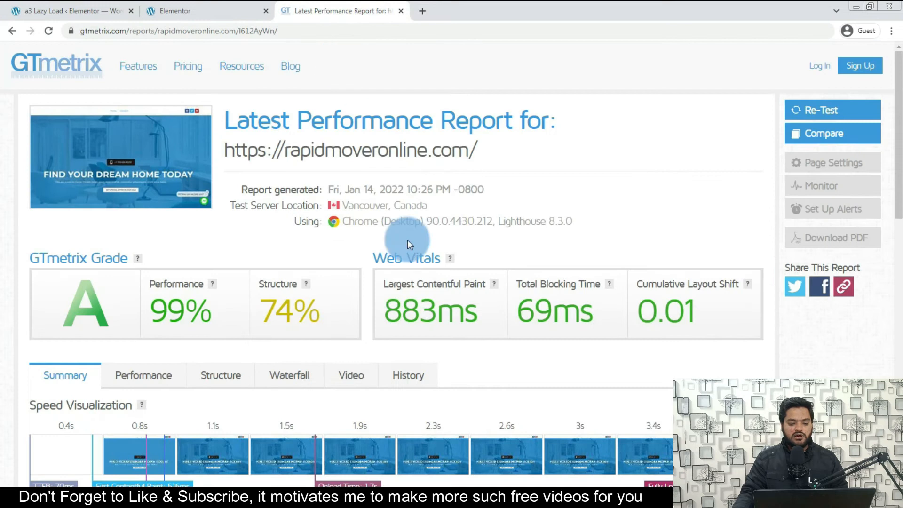
pyautogui.scroll(-3, 407, 240)
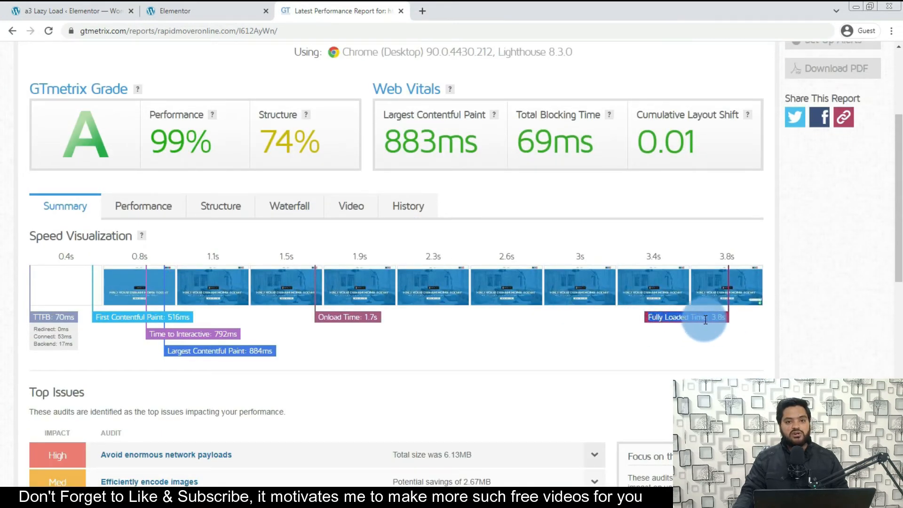
pyautogui.scroll(-1, 469, 323)
pyautogui.scroll(-8, 467, 317)
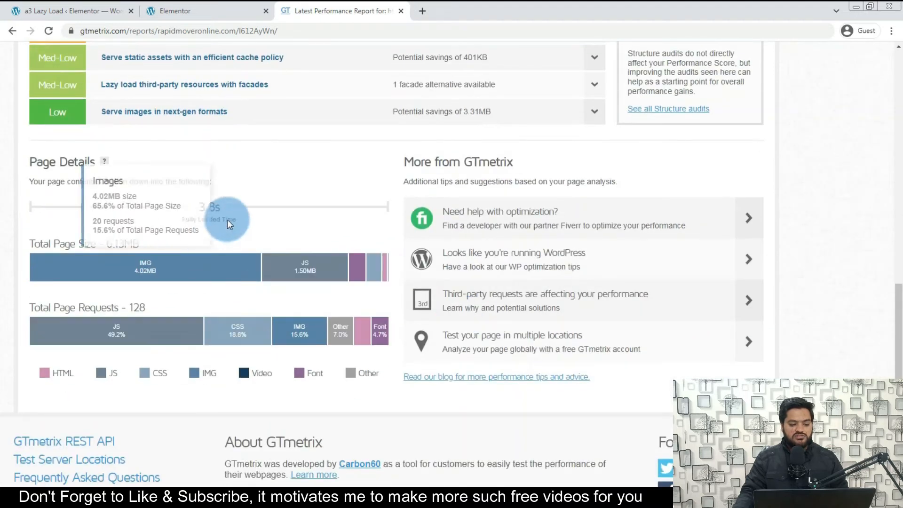
pyautogui.scroll(12, 252, 230)
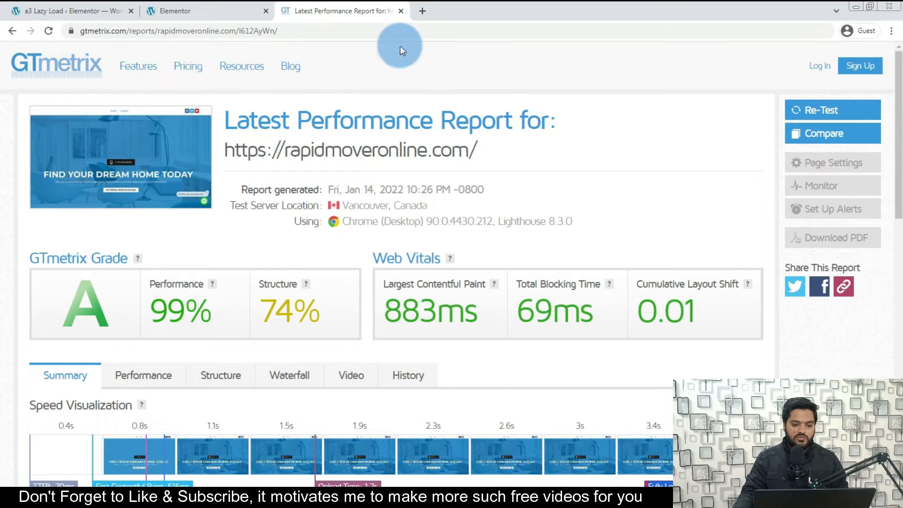
# Step: Search the web for "gtmetrix" in a new browser tab and open the GTmetrix website
pyautogui.click(422, 16)
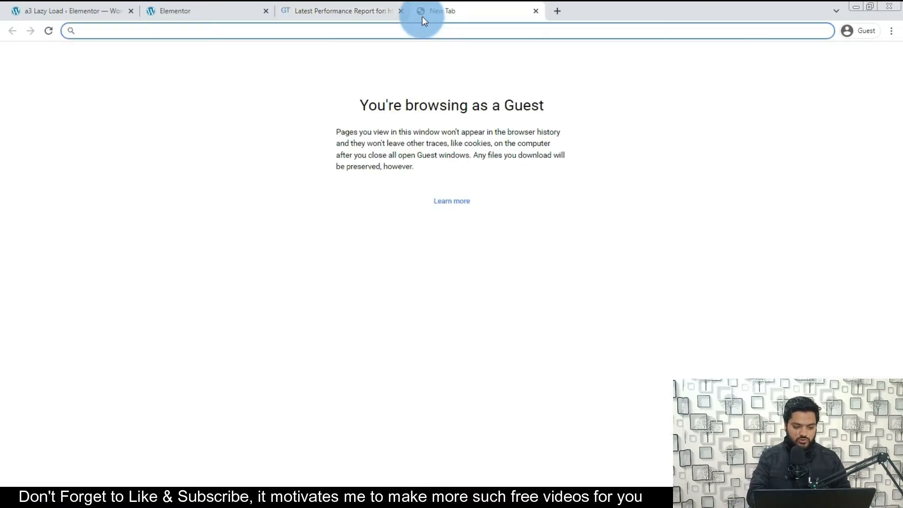
pyautogui.write('gtmetrix')
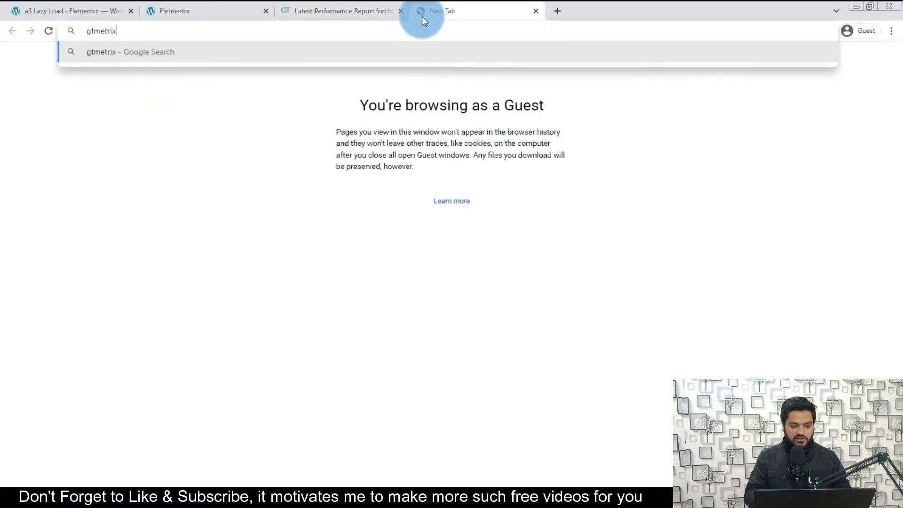
pyautogui.press('Return')
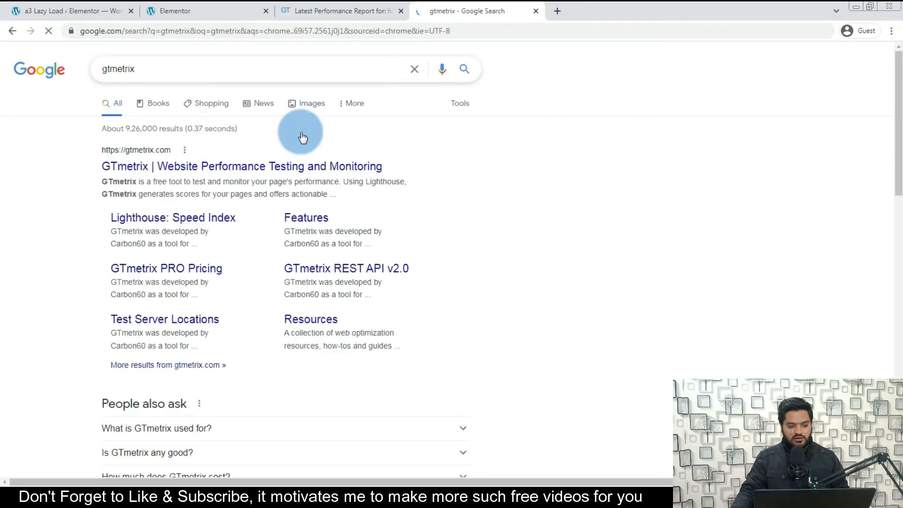
pyautogui.click(248, 160)
# Step: Copy the URL of the rapidmoveronline.com homepage and reload that page
pyautogui.click(203, 10)
pyautogui.click(139, 34)
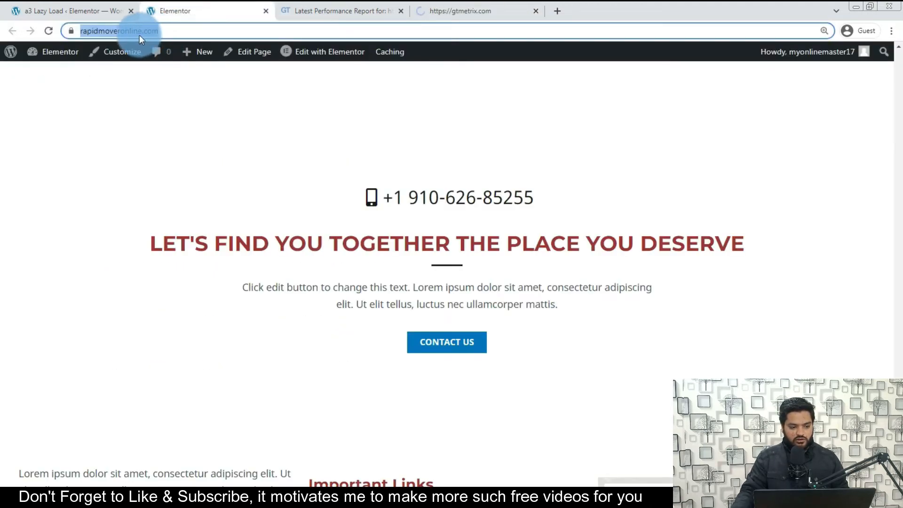
pyautogui.rightClick(140, 32)
pyautogui.click(157, 74)
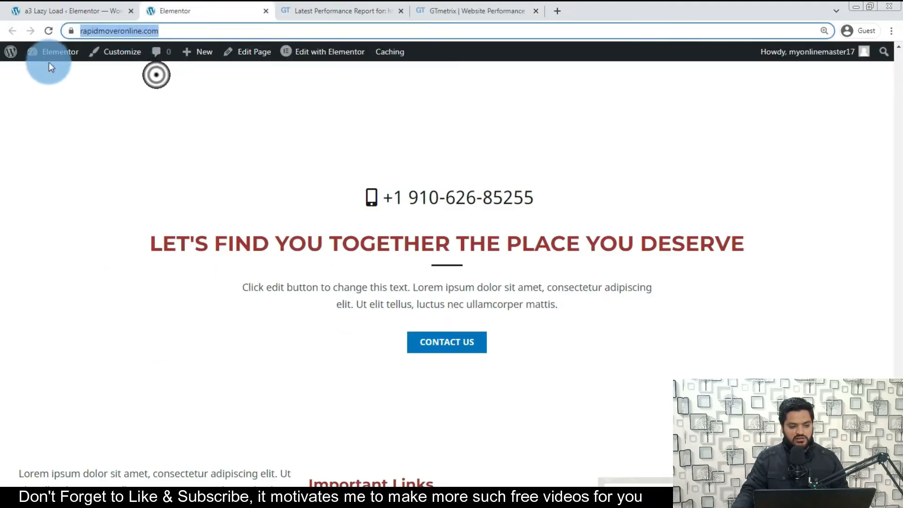
pyautogui.click(46, 30)
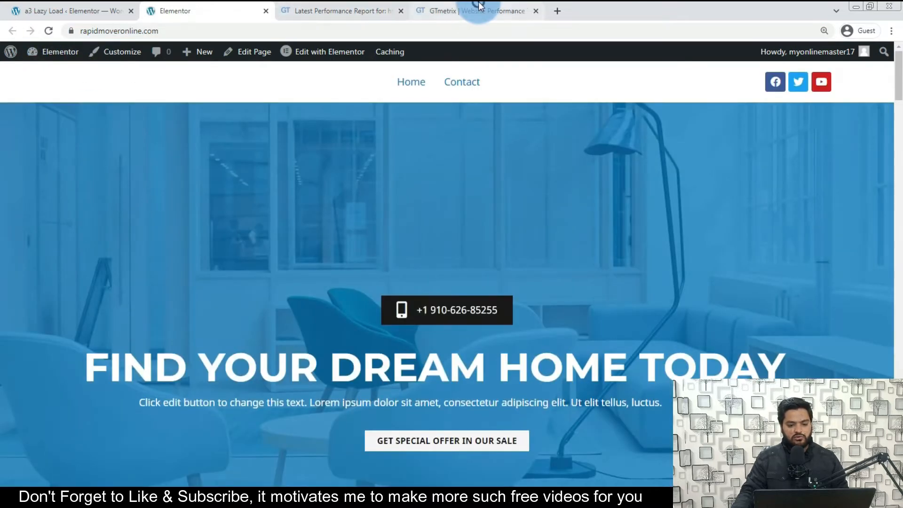
pyautogui.click(479, 6)
pyautogui.rightClick(241, 282)
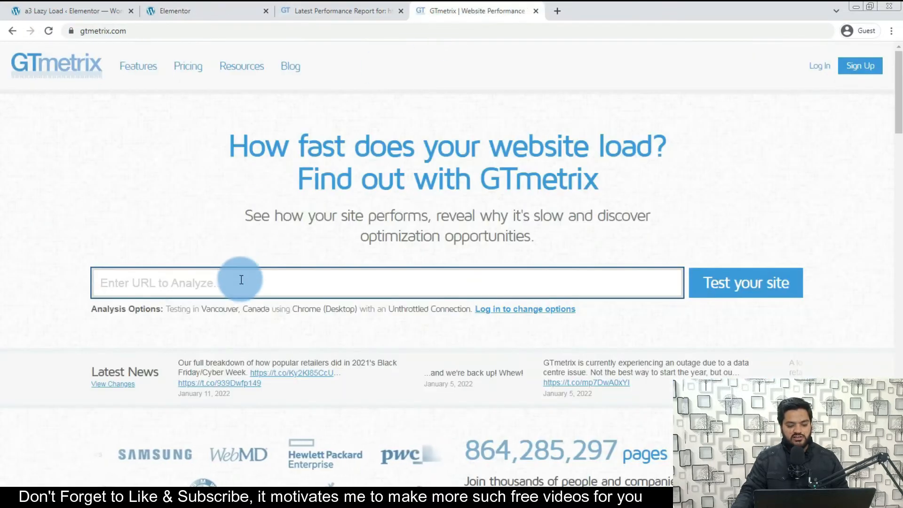
pyautogui.click(283, 351)
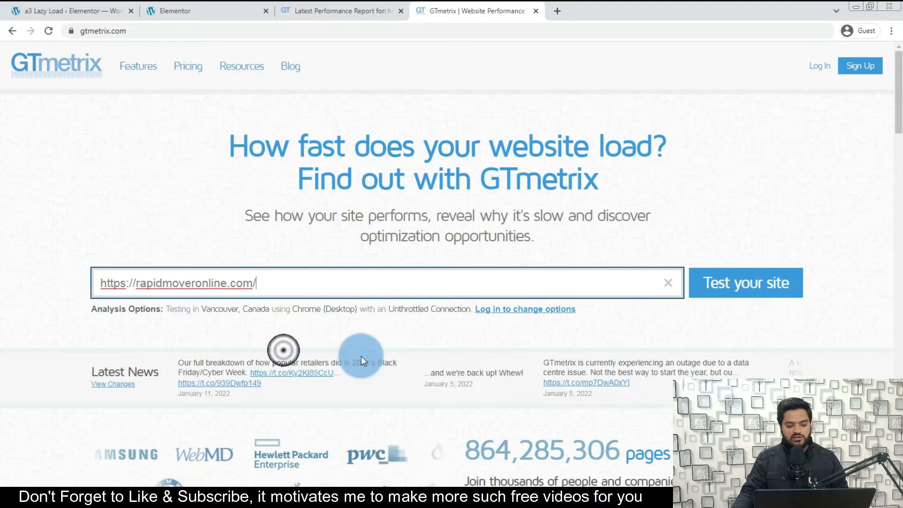
pyautogui.click(778, 286)
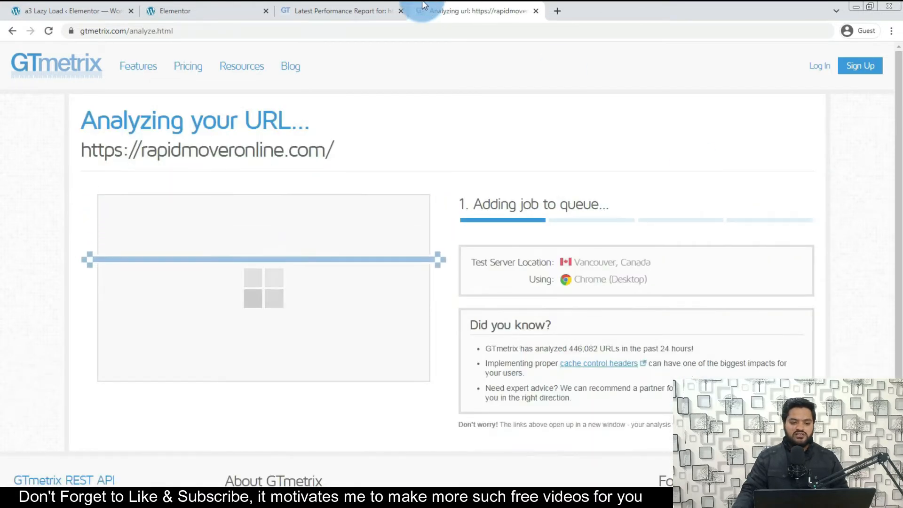
# Step: Revisit the earlier report during the test, and examine the new report's grade, Web Vitals and speed visualization
pyautogui.click(339, 10)
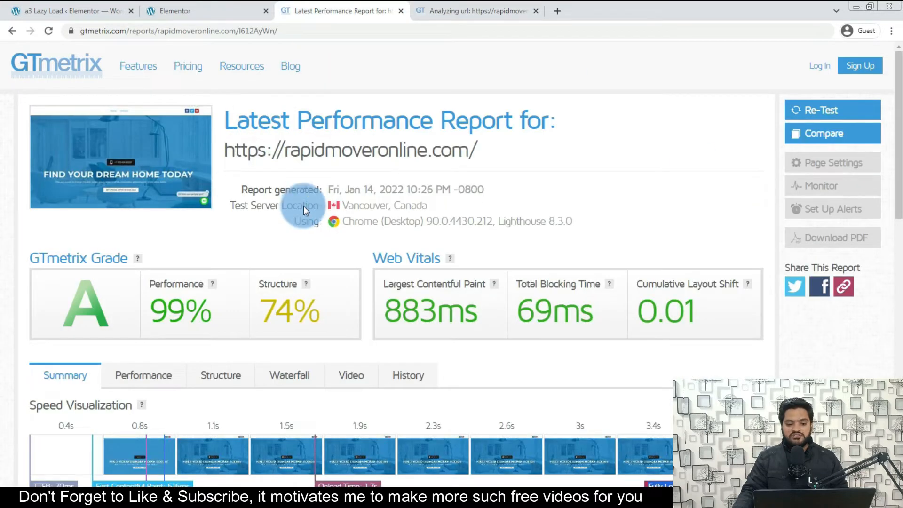
pyautogui.click(465, 6)
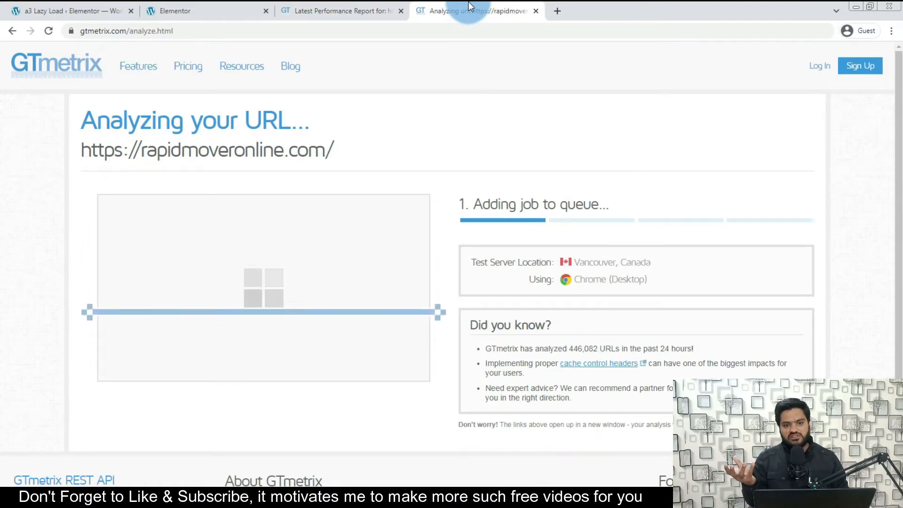
pyautogui.click(340, 7)
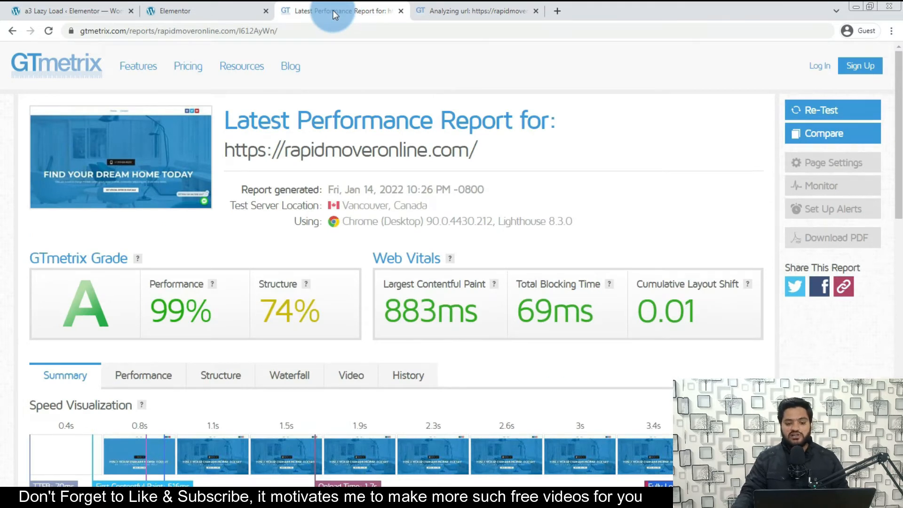
pyautogui.click(466, 4)
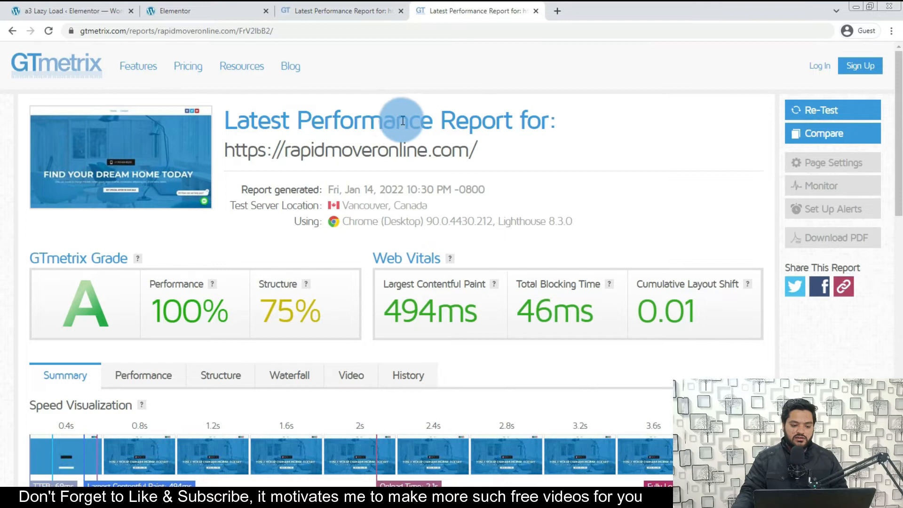
pyautogui.scroll(-3, 230, 130)
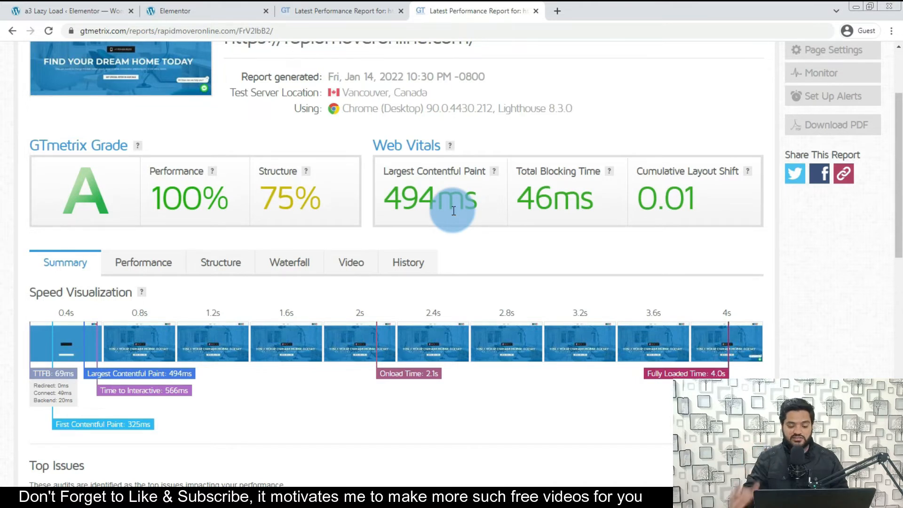
pyautogui.scroll(-1, 453, 210)
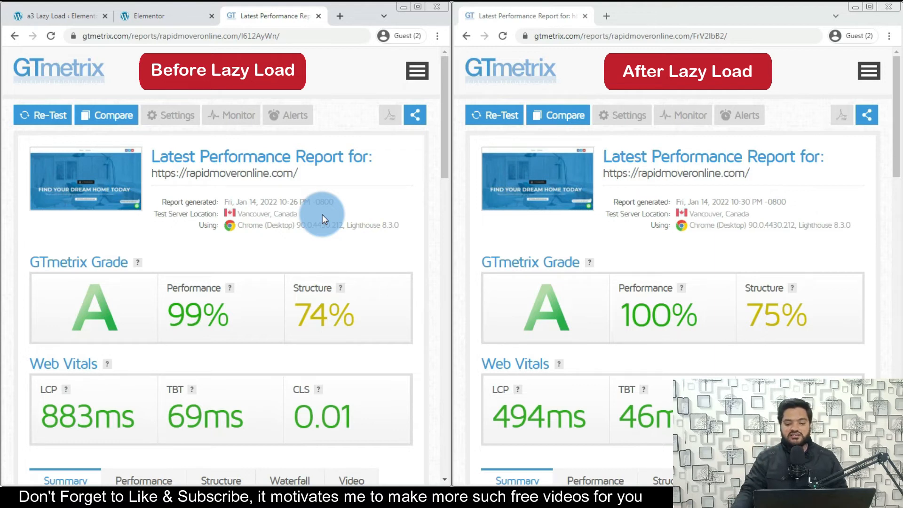
# Step: Compare Time to Interactive and Largest Contentful Paint in the before and after reports' speed visualizations side by side
pyautogui.scroll(-5, 585, 238)
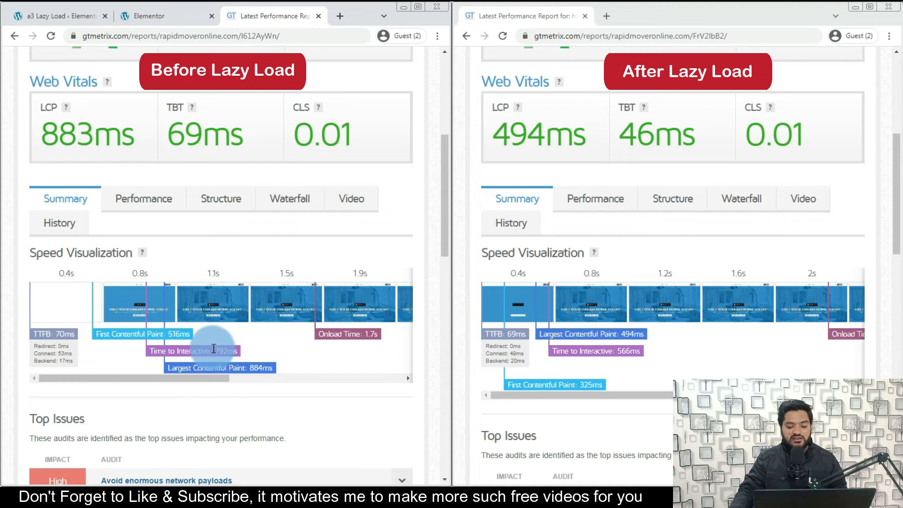
pyautogui.moveTo(551, 353); pyautogui.dragTo(600, 352)
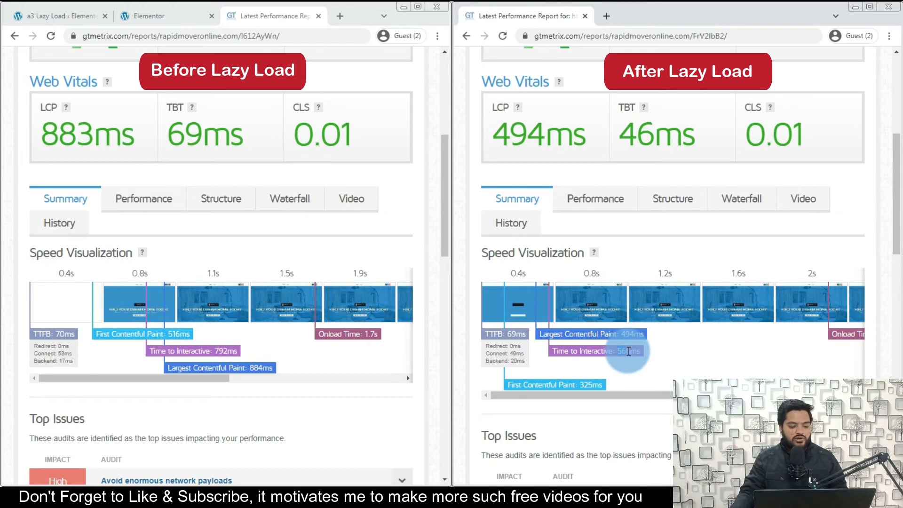
pyautogui.click(170, 368)
pyautogui.click(264, 371)
pyautogui.doubleClick(265, 372)
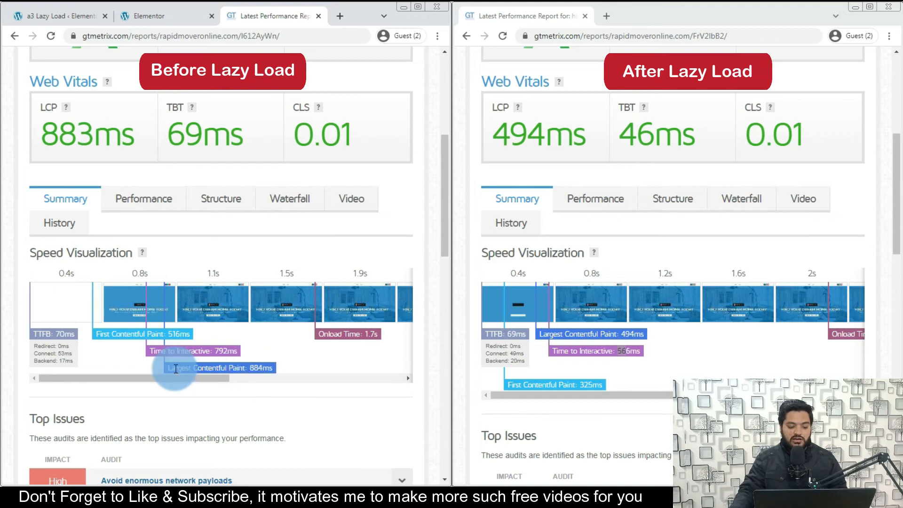
pyautogui.click(247, 373)
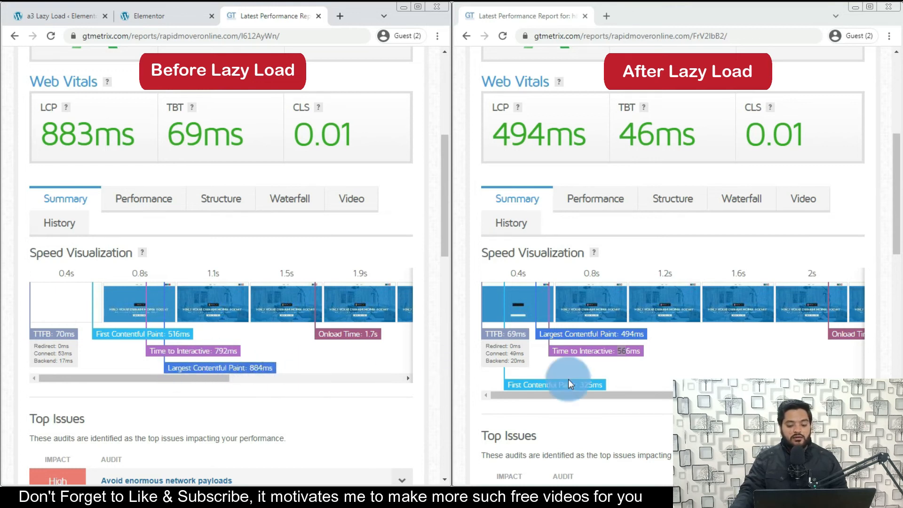
pyautogui.click(623, 336)
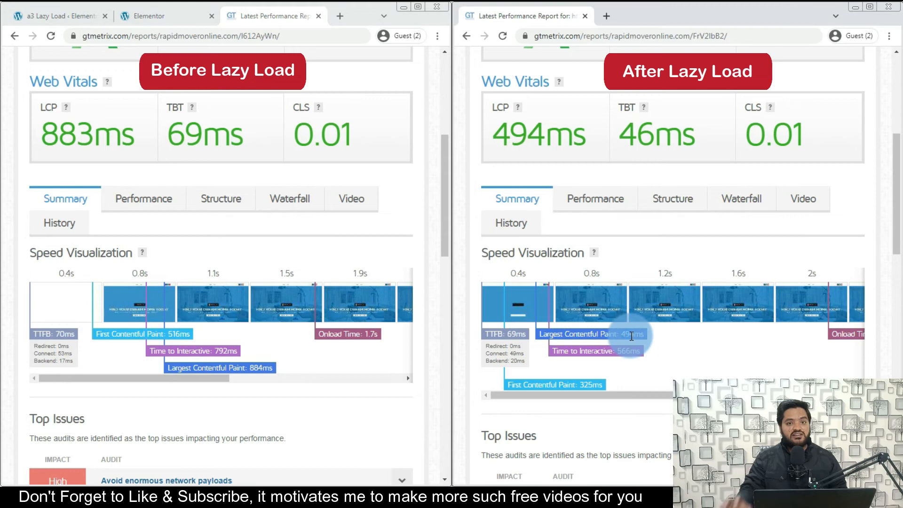